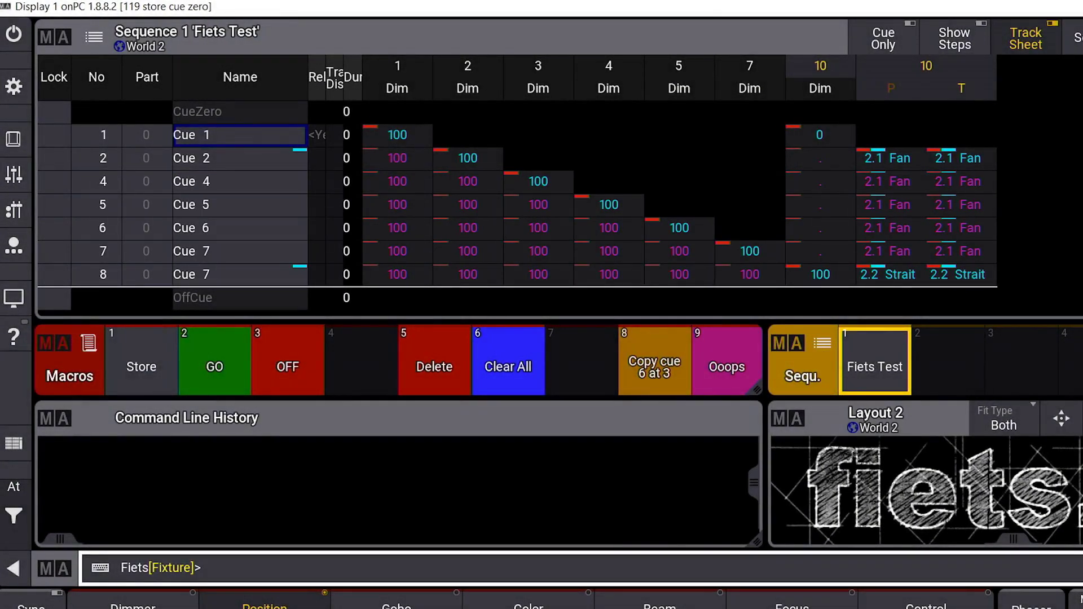
Copy cue 6 to cue 3 with Source Cue set to Content and Cue Only off, and undo the copy.
click(653, 378)
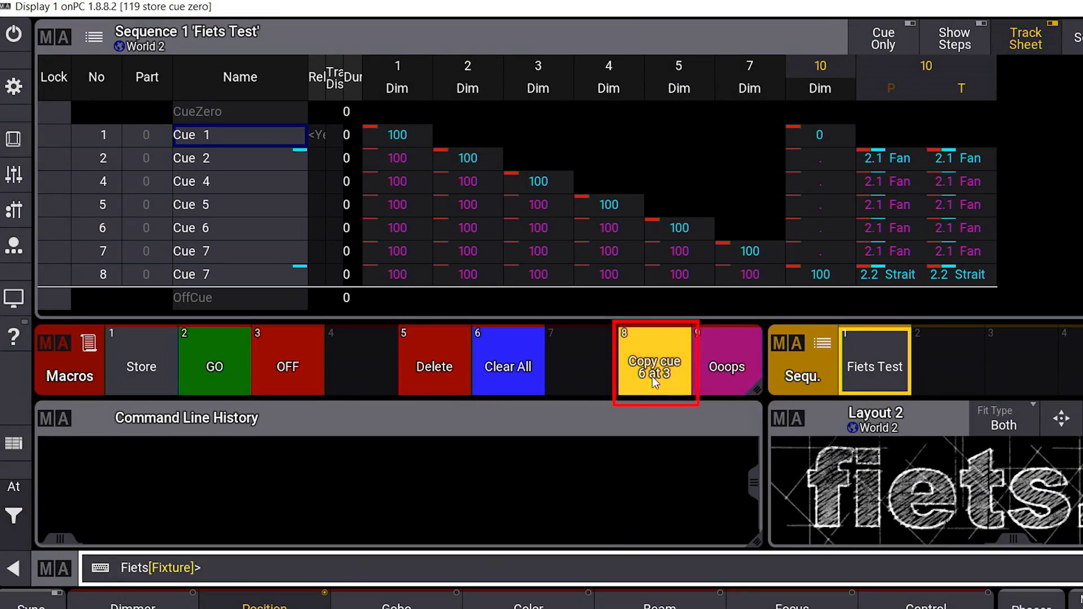
click(652, 376)
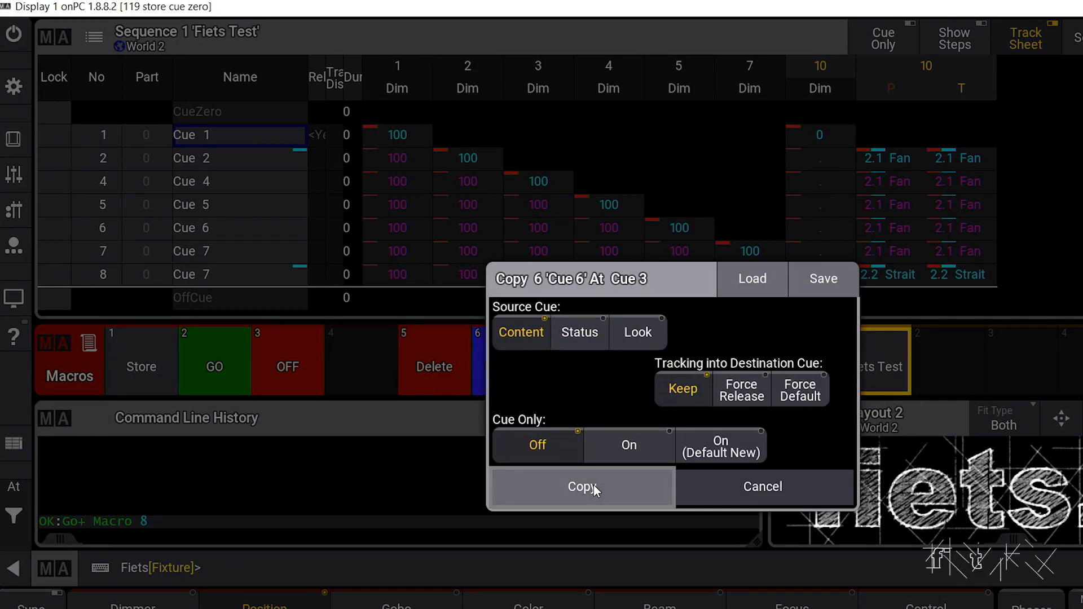
click(593, 485)
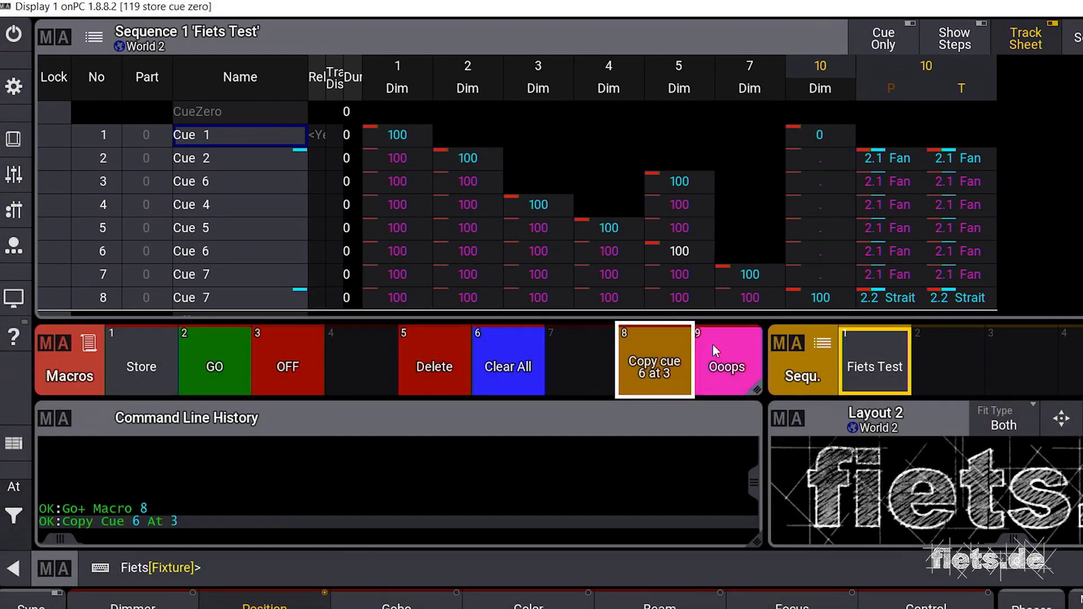
click(713, 350)
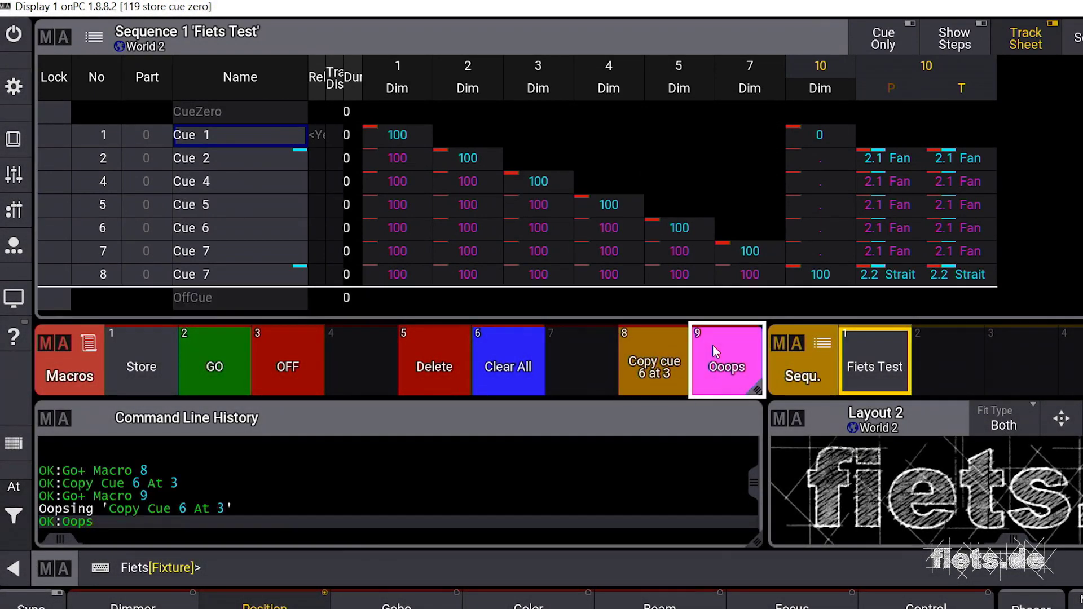
Copy cue 6 to cue 3 with Source Cue set to Status and Cue Only off, and undo the copy.
click(648, 345)
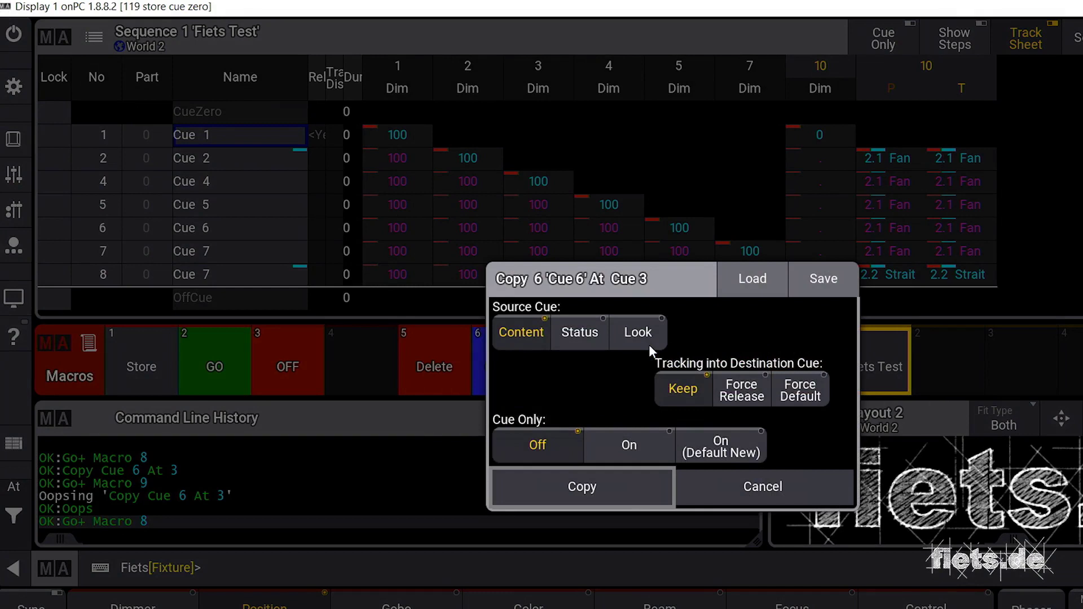
click(599, 331)
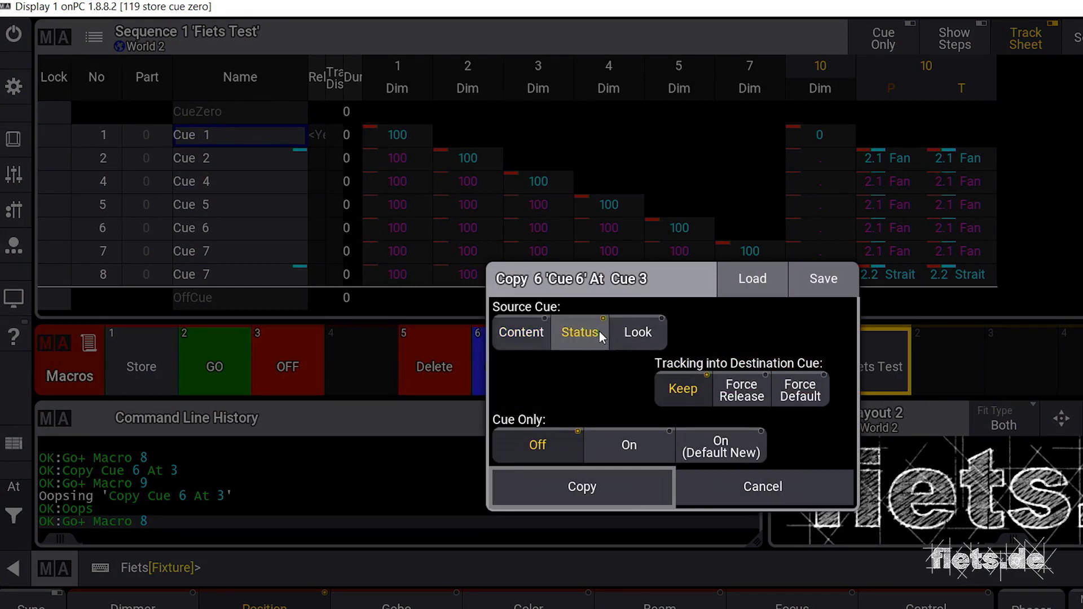
click(597, 478)
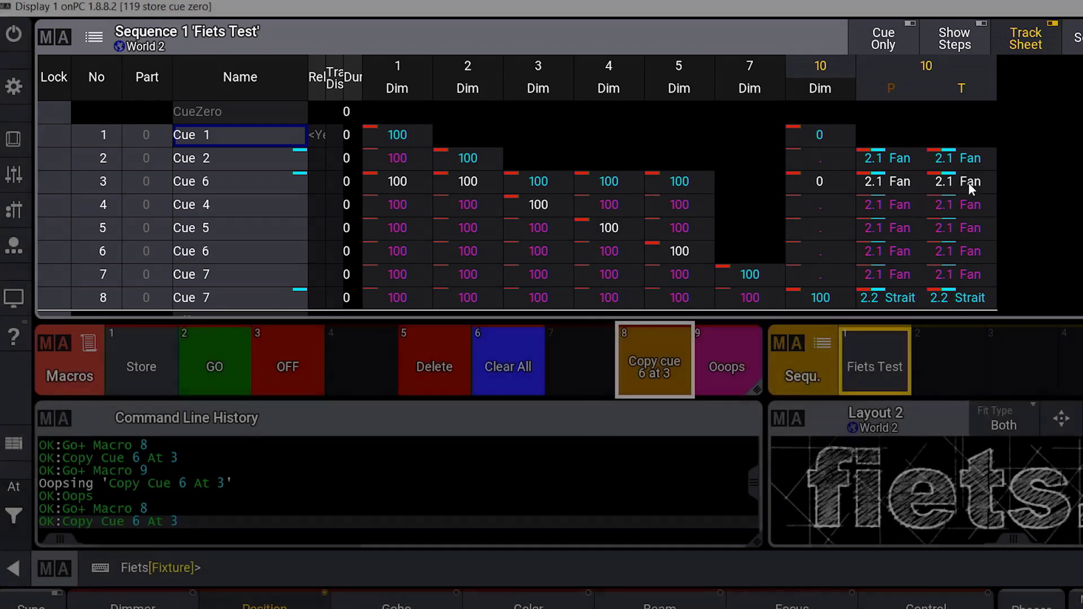
click(740, 345)
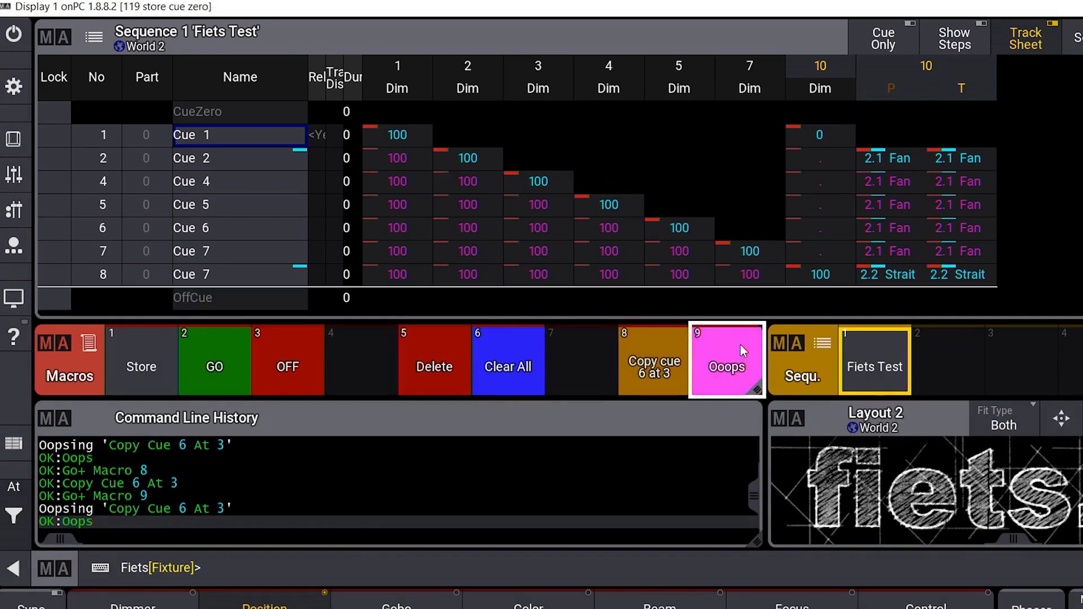
Copy cue 6 to cue 3 with Source Cue set to Look and Cue Only off, and undo the copy.
click(667, 365)
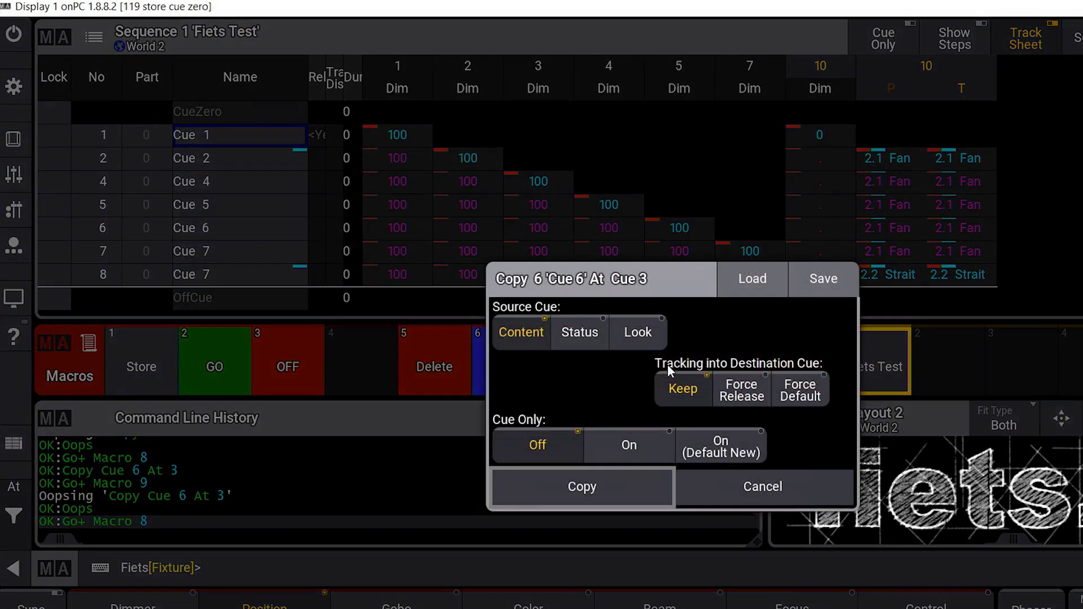
click(650, 329)
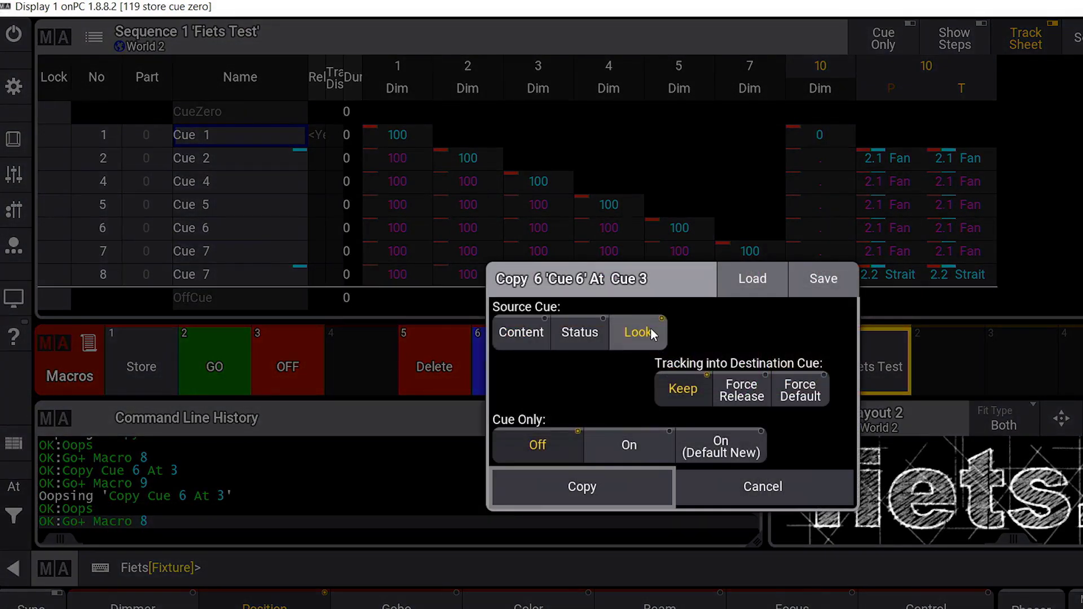
click(623, 484)
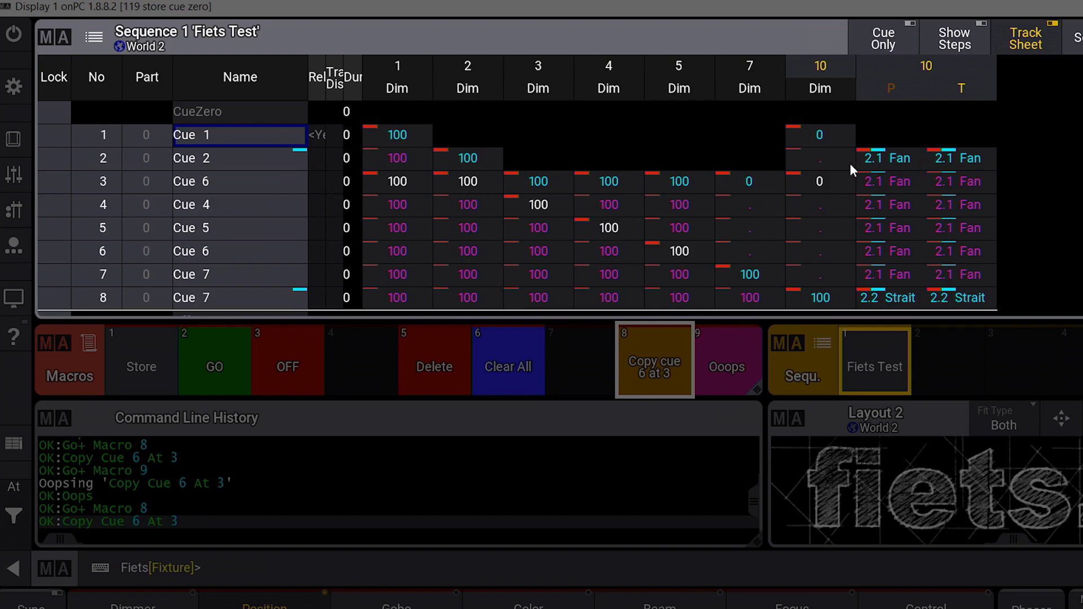
click(712, 370)
Copy the Content of cue 6 to cue 3 with Cue Only set to On, and undo the copy.
click(663, 365)
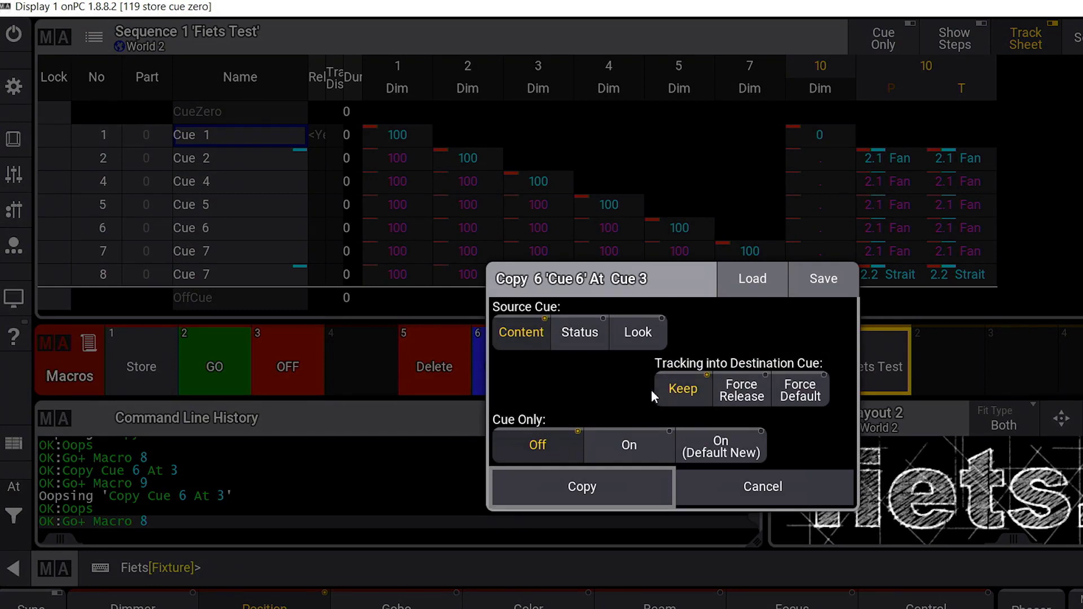
click(628, 446)
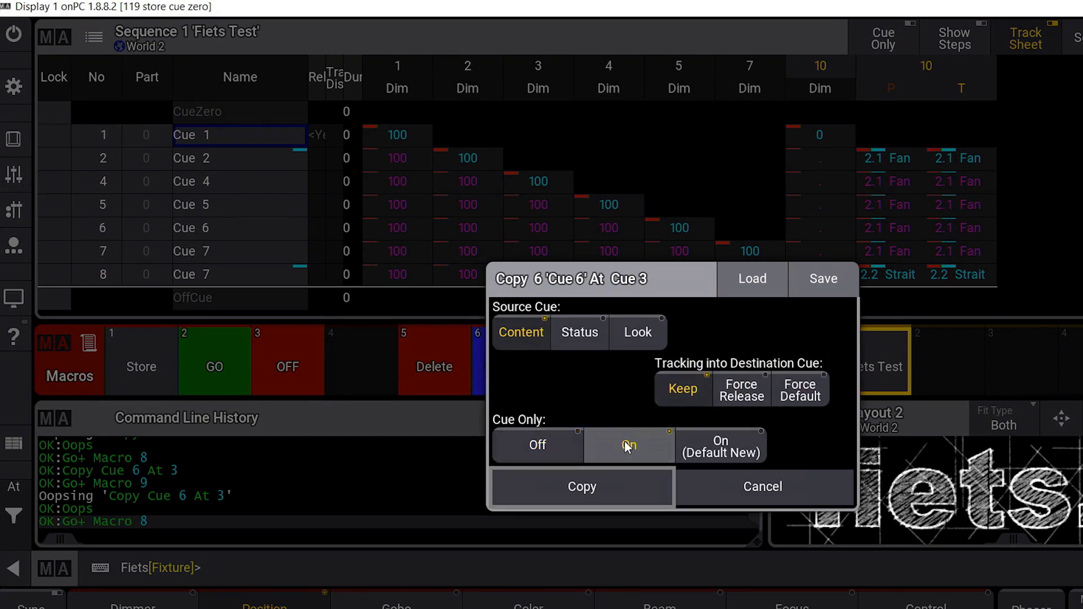
click(626, 480)
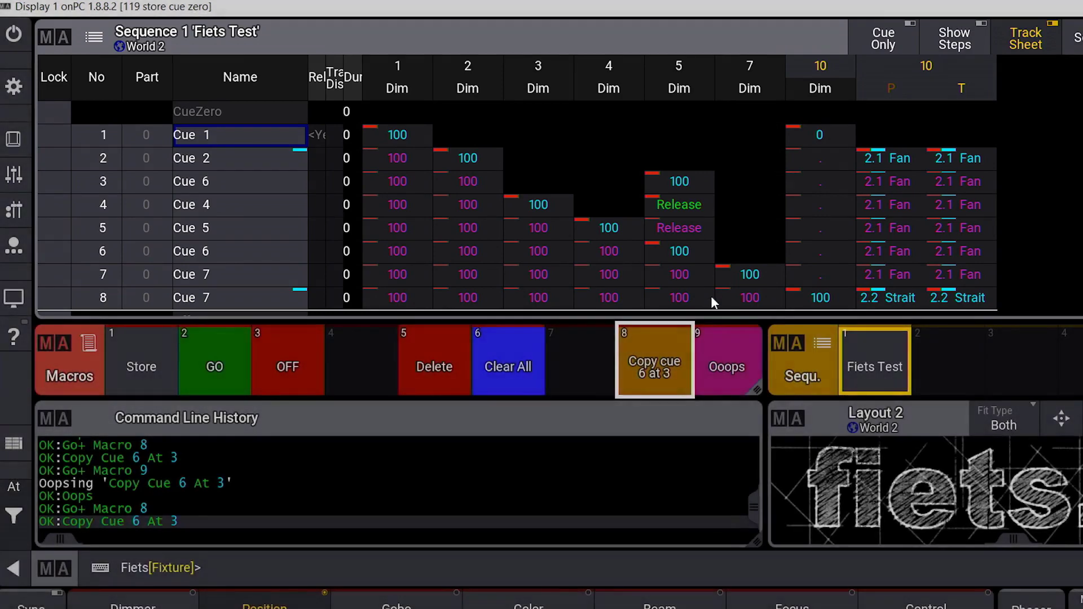
click(719, 342)
Copy the Content of cue 6 to cue 3 with Cue Only set to On (Default New), and undo the copy.
click(669, 348)
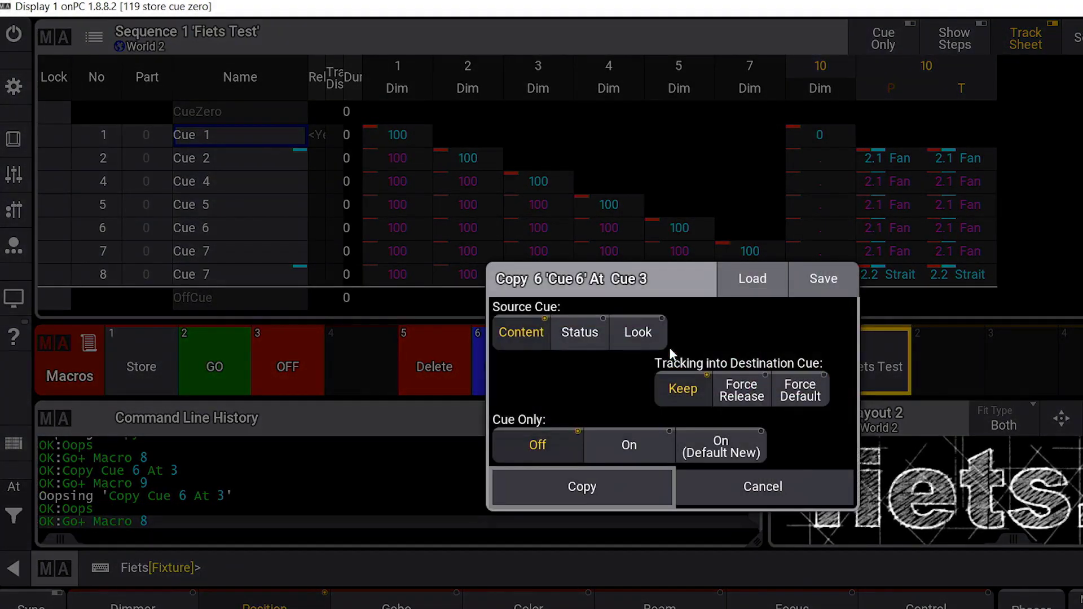
click(735, 455)
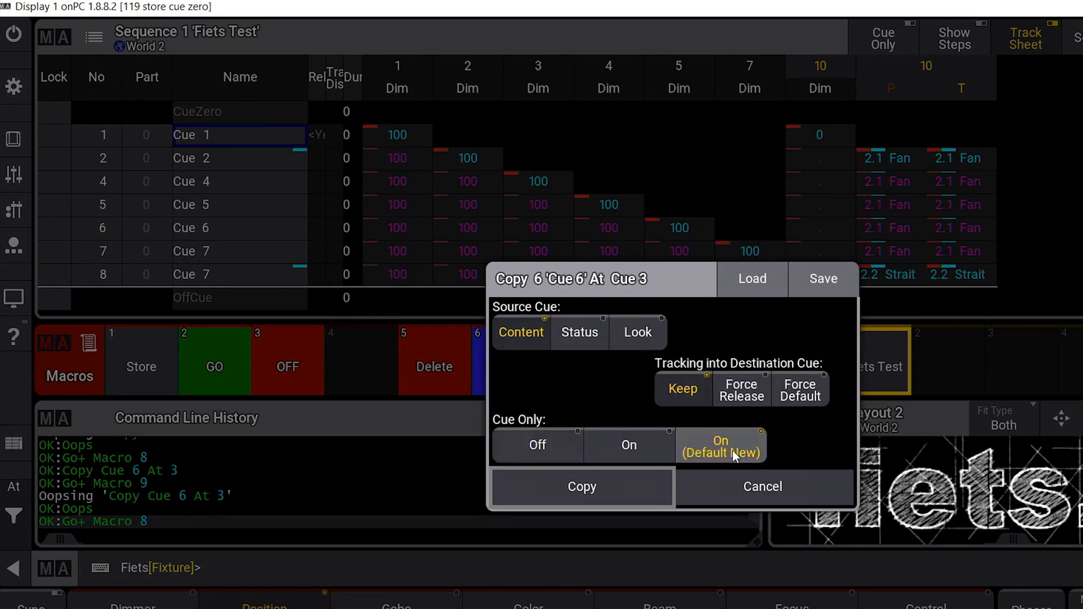
click(644, 479)
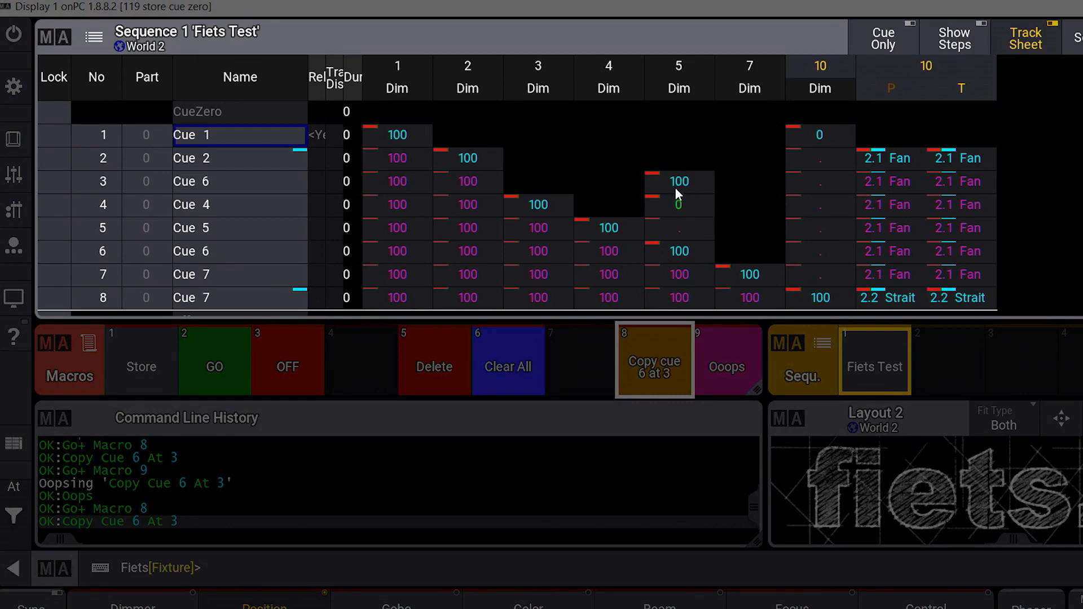
click(734, 359)
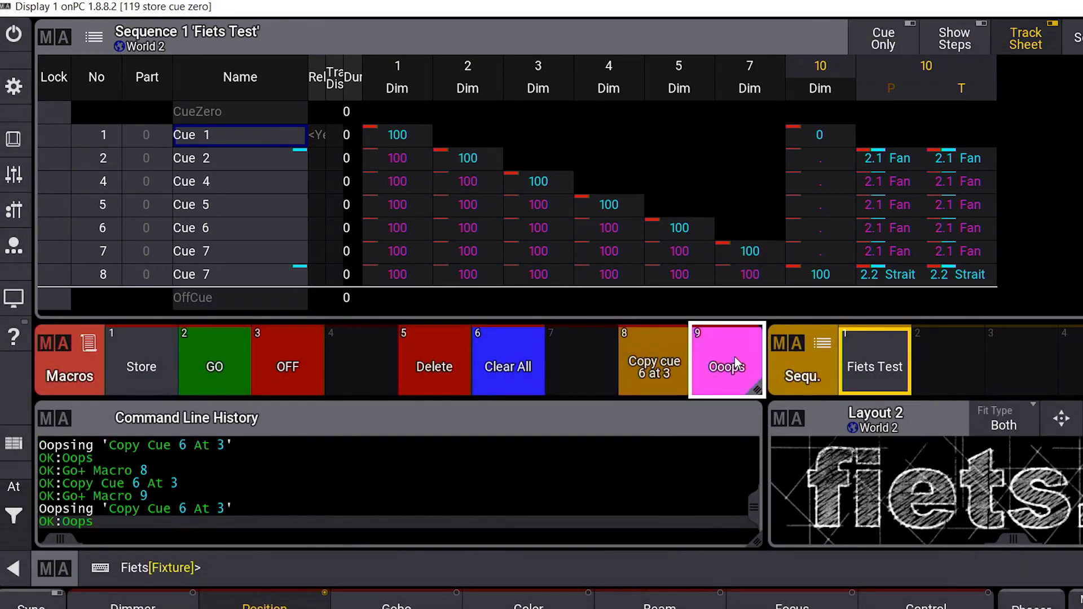
Copy cue 6 to cue 3 with Source Cue set to Status and Cue Only set to On.
click(670, 349)
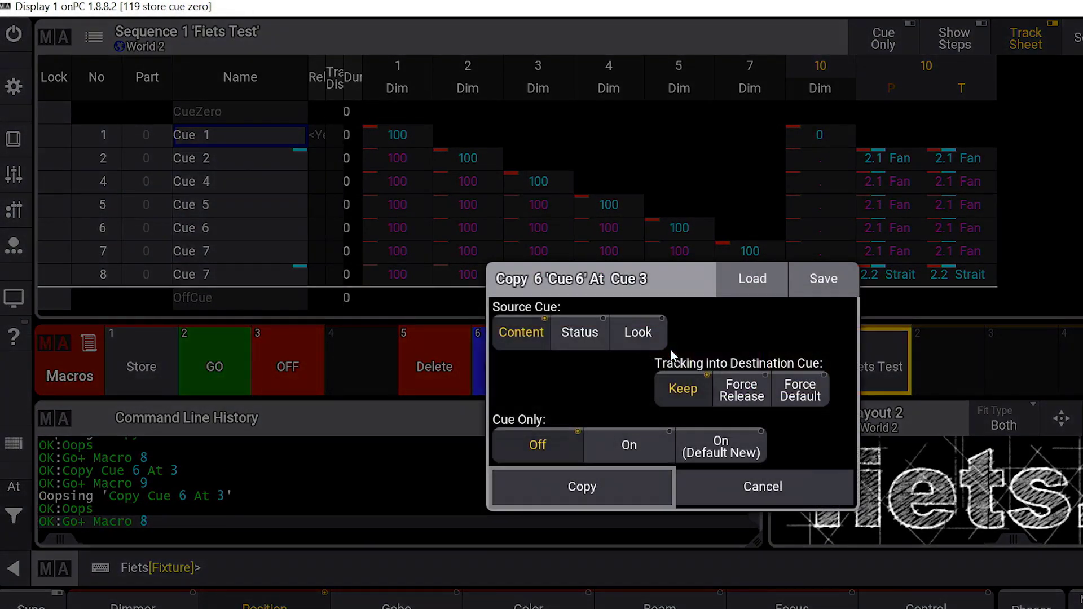
click(592, 330)
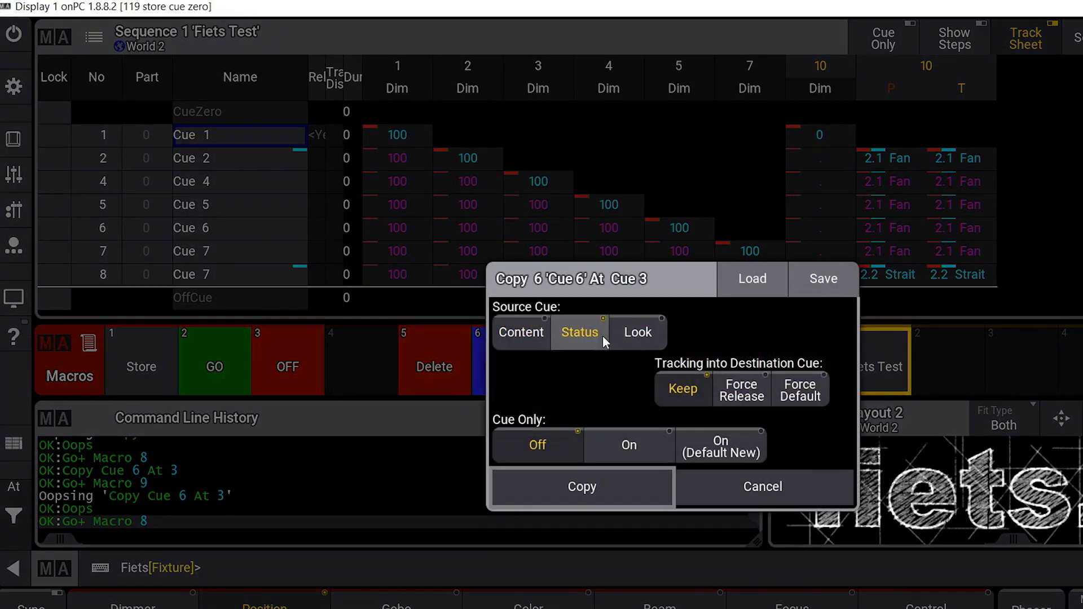
click(632, 445)
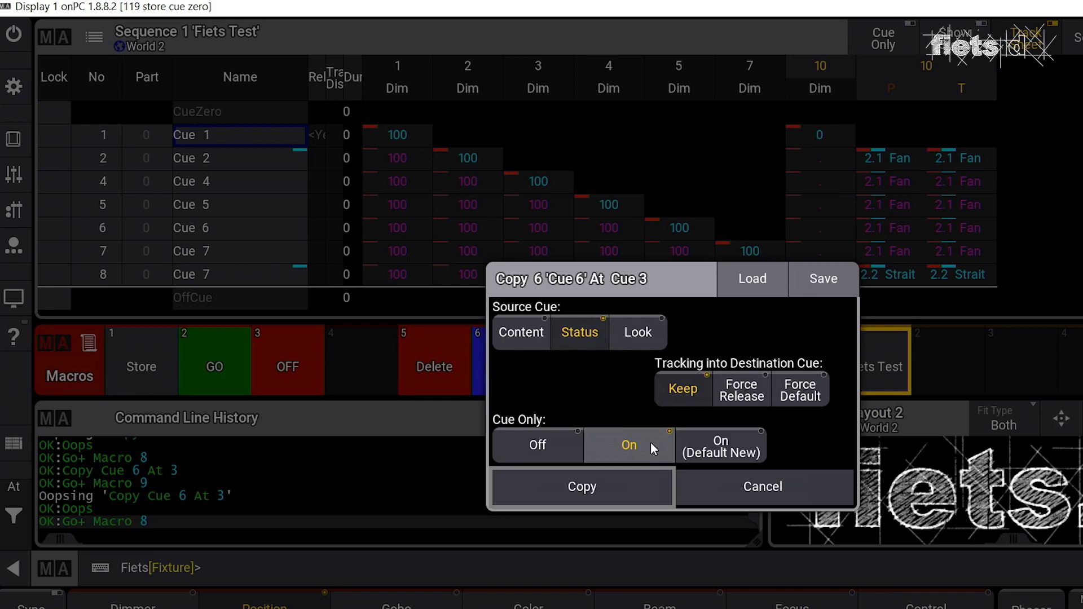
click(636, 490)
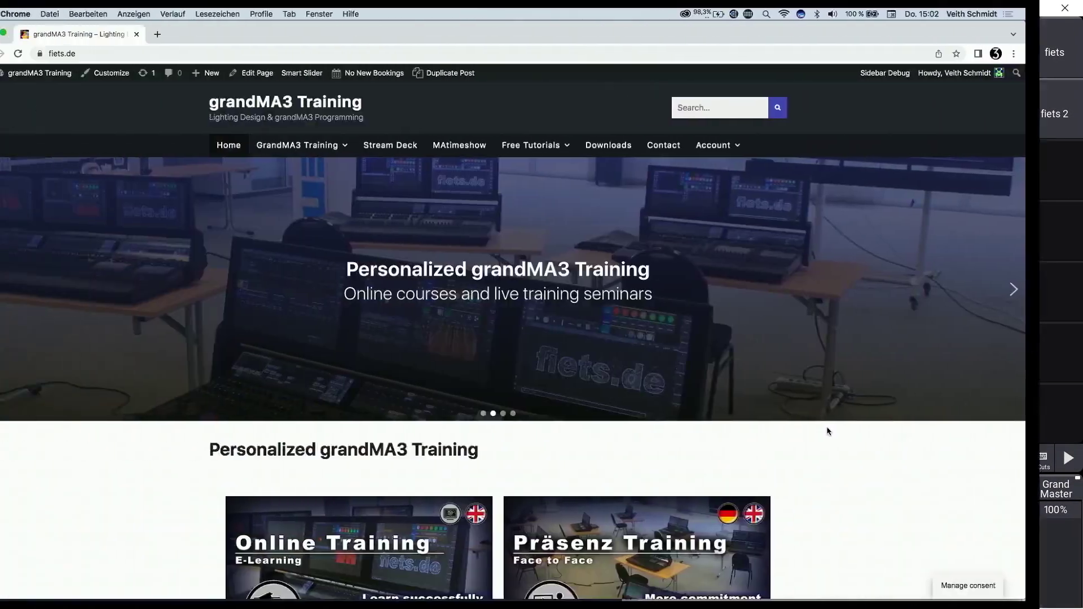
Switch to Chrome, open the Syntax and Macros track on fiets.de and look through its Syntax course.
scroll(871, 431, down, 5)
click(402, 282)
click(681, 294)
scroll(331, 380, down, 5)
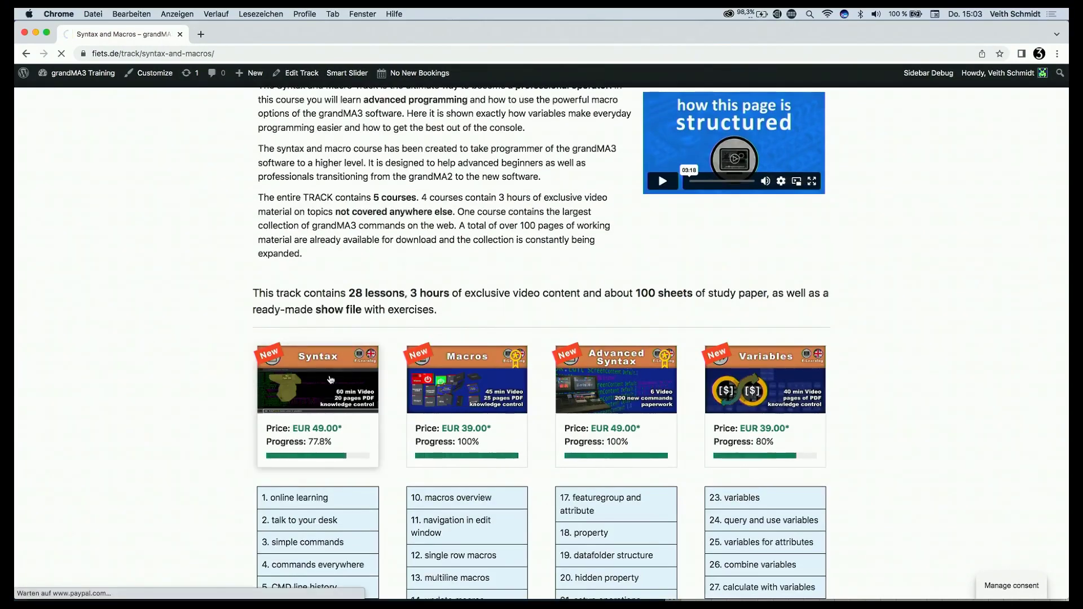
click(331, 380)
scroll(331, 383, down, 5)
click(327, 387)
scroll(327, 397, down, 7)
scroll(328, 397, down, 3)
scroll(327, 397, up, 6)
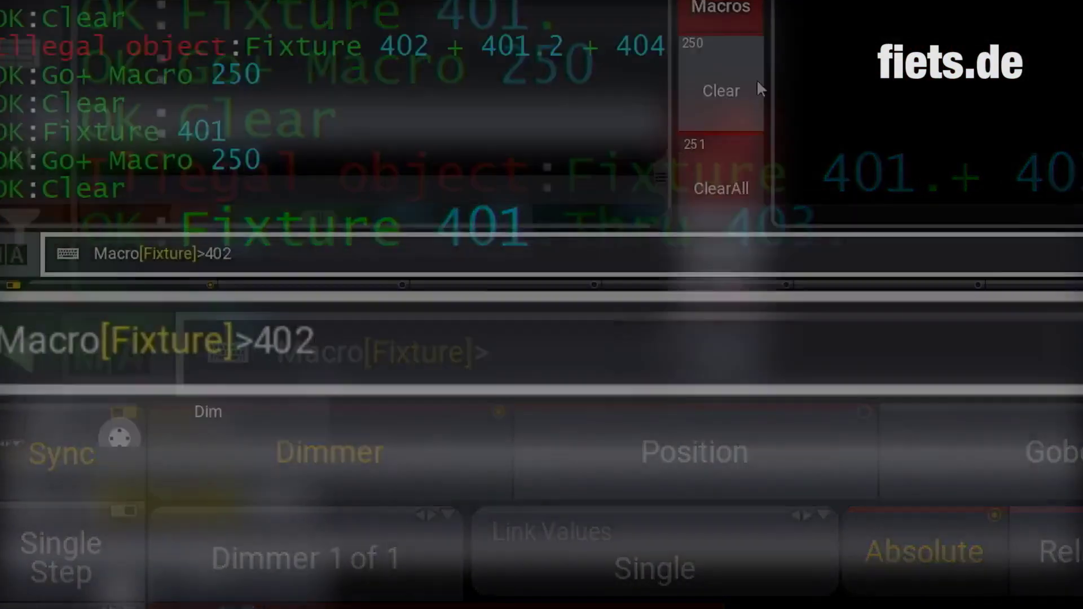
Enter commands for fixture 401 and for attribute "pan" at relative 50, and switch to the Dimmer encoder page.
text(ture 401)
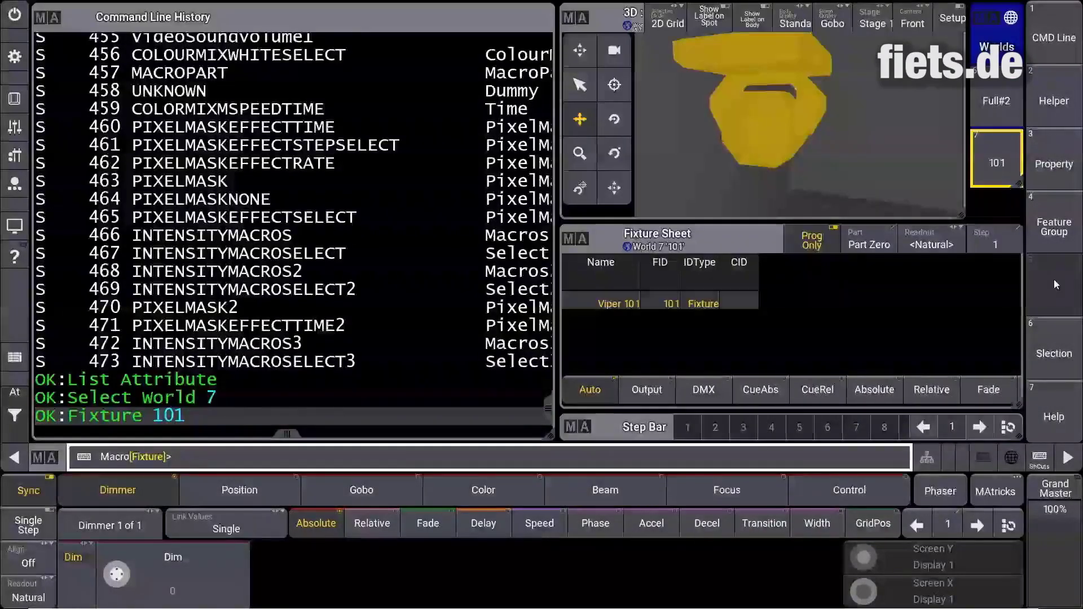
text(Attribute ")
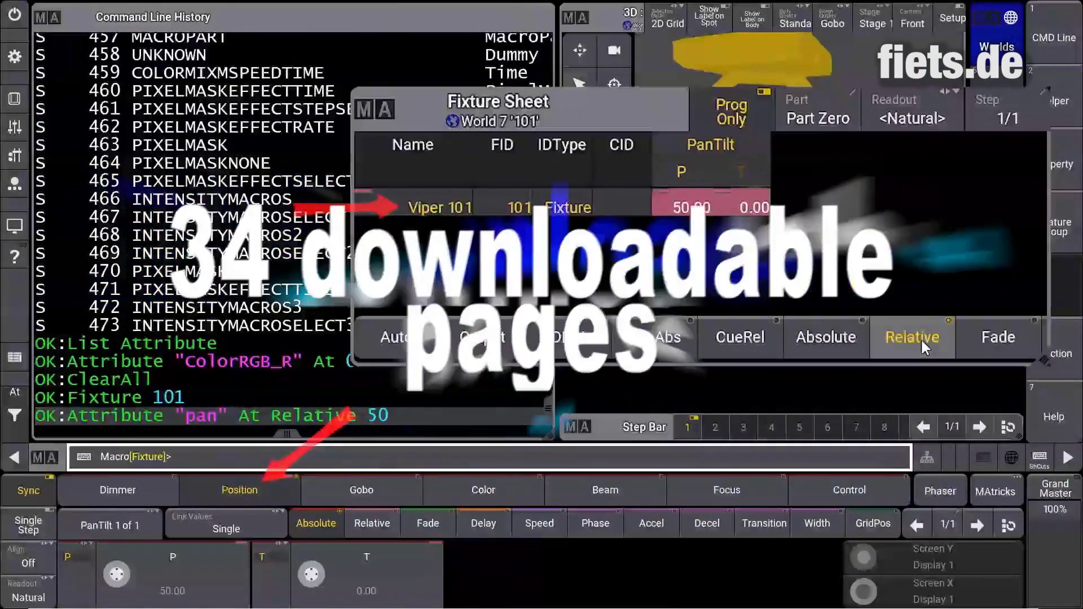
click(131, 488)
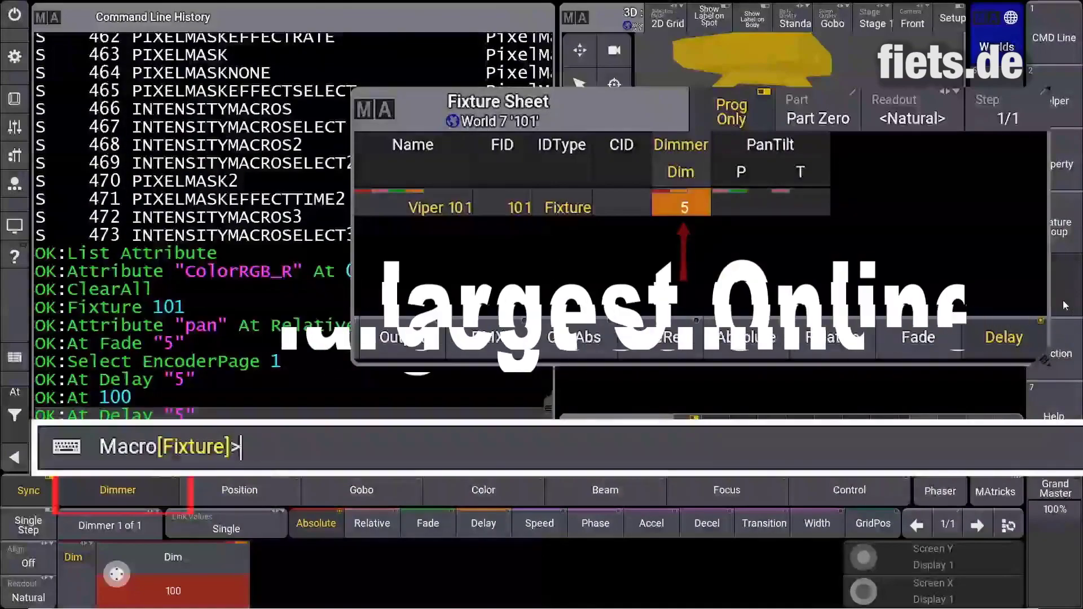